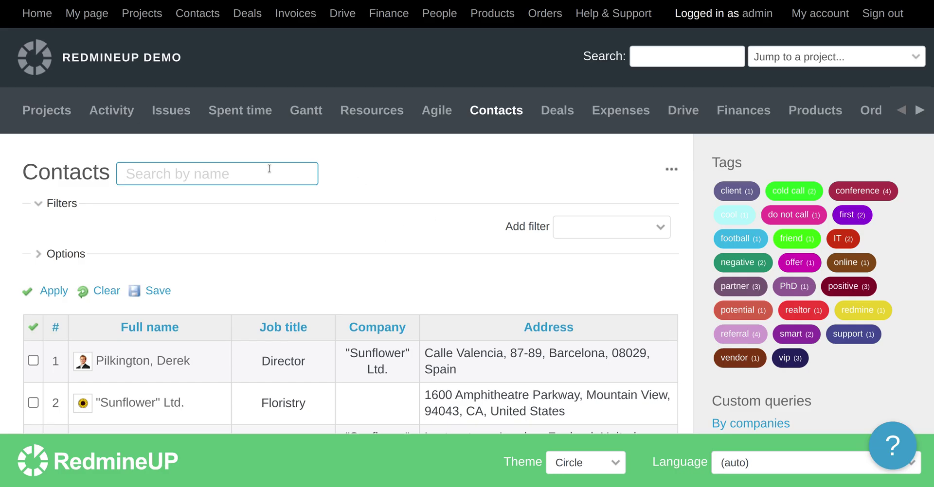
Step: Clear the contacts query and display the contact list in the Cards list style
left_click(103, 292)
scroll(200, 300, "down", 3)
scroll(200, 300, "up", 3)
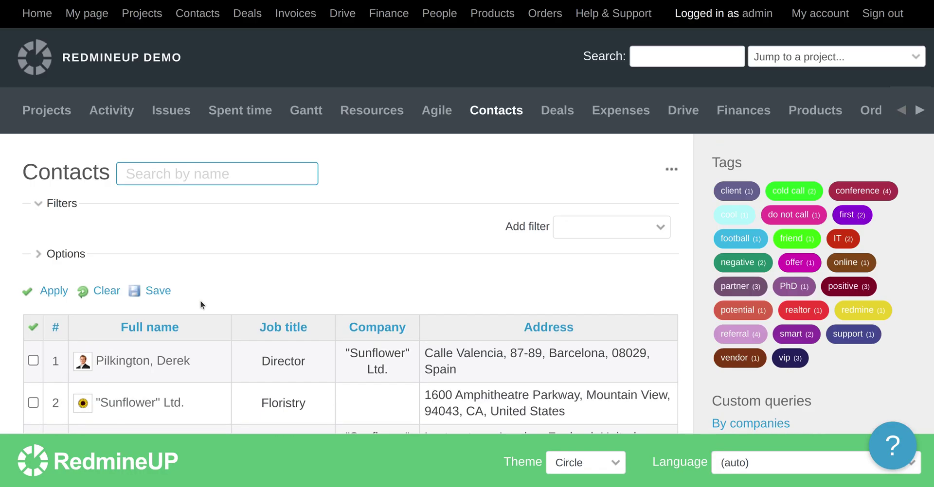
left_click(76, 255)
scroll(74, 321, "down", 3)
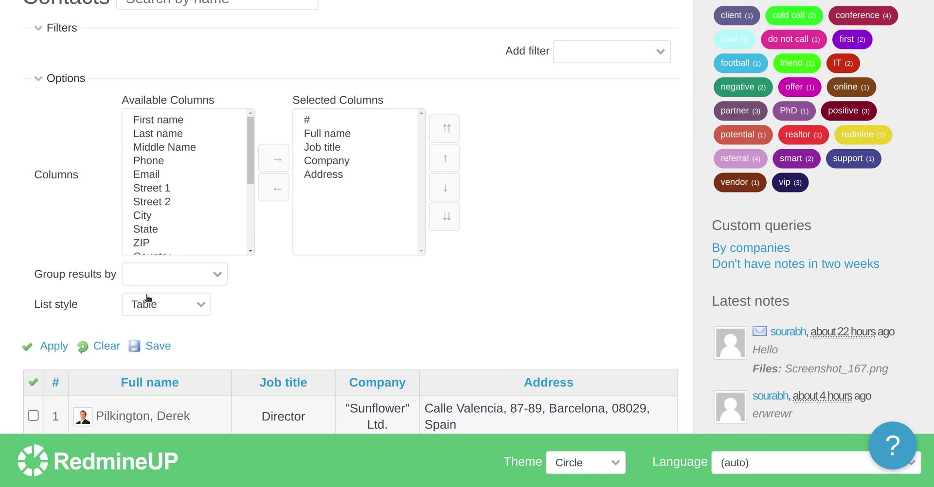
left_click(164, 311)
left_click(146, 356)
left_click(49, 347)
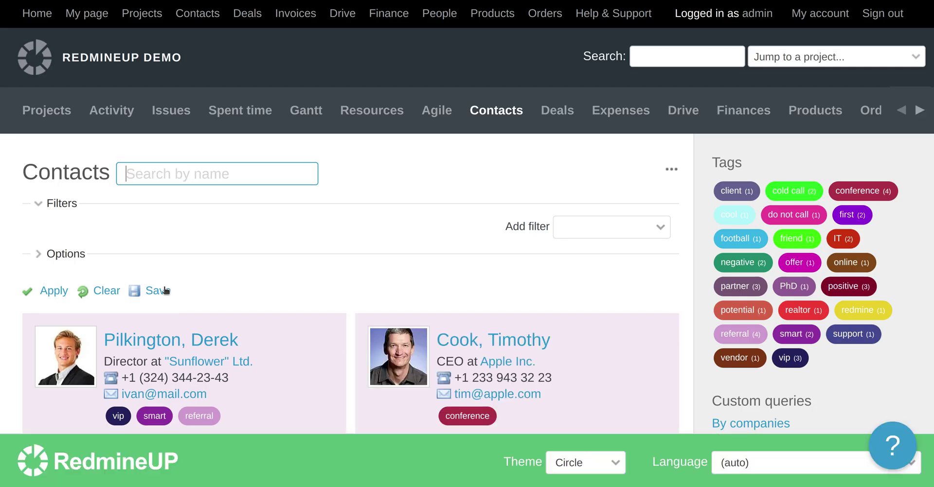
Step: Switch the contact list to the Excerpt list style and apply it
left_click(75, 253)
left_click(112, 314)
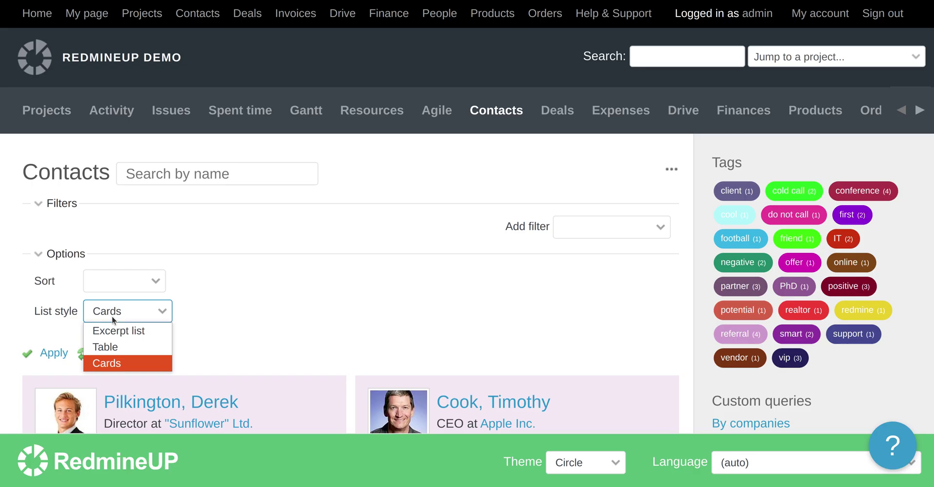
left_click(116, 330)
left_click(52, 354)
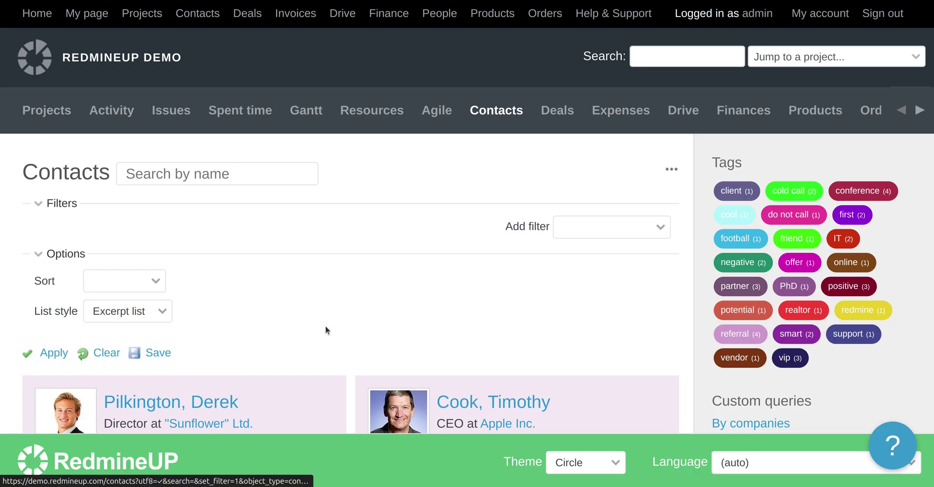
Step: Export the contact list as a CSV file and open the downloaded contacts.csv in LibreOffice
scroll(321, 337, "down", 20)
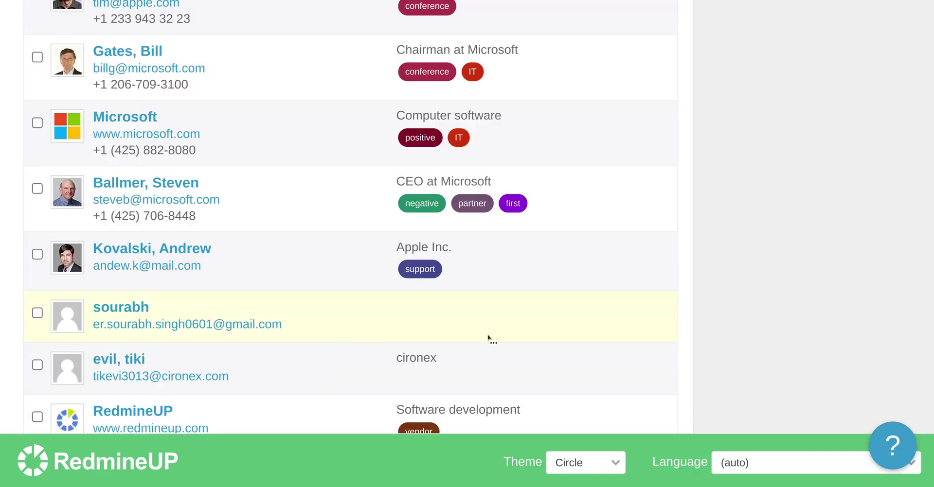
left_click(636, 352)
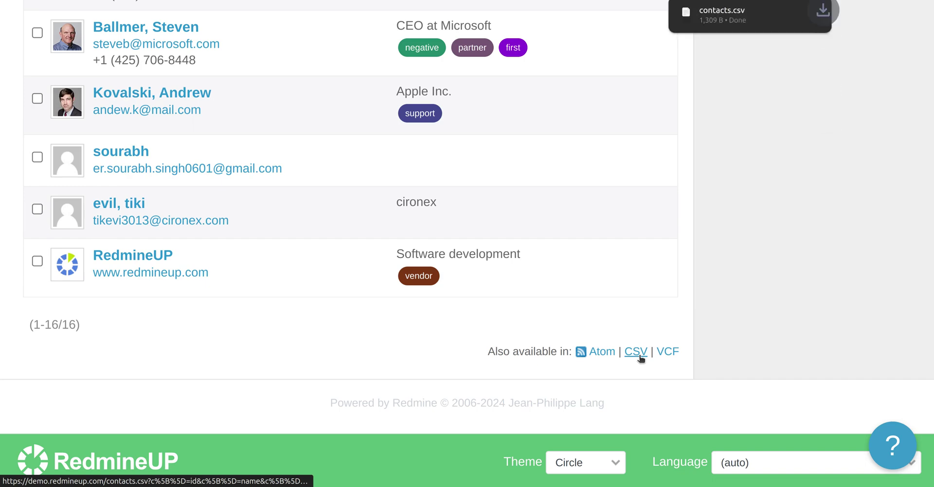
scroll(629, 271, "up", 10)
scroll(629, 270, "up", 10)
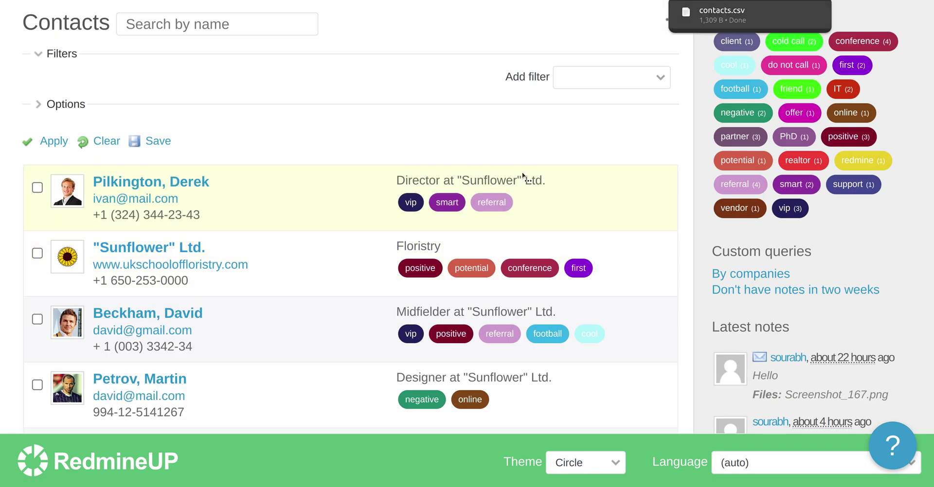
mouse_move(698, 16)
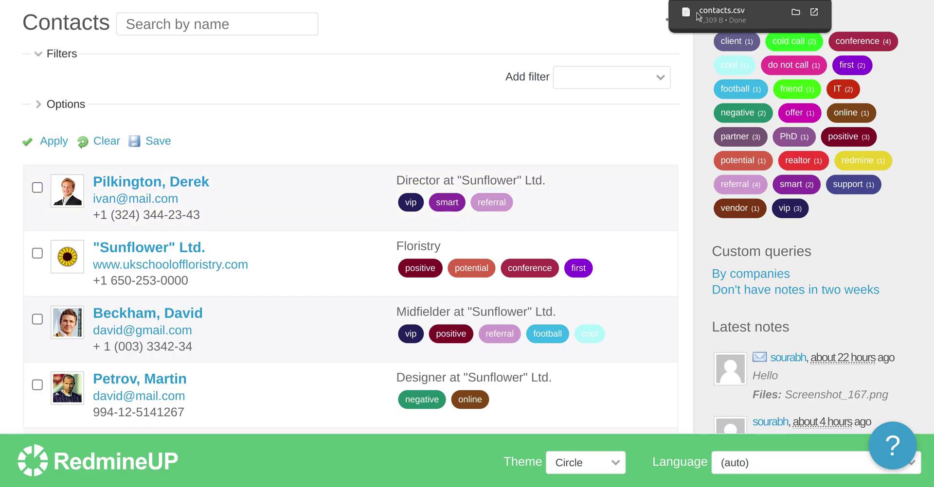
left_click(722, 19)
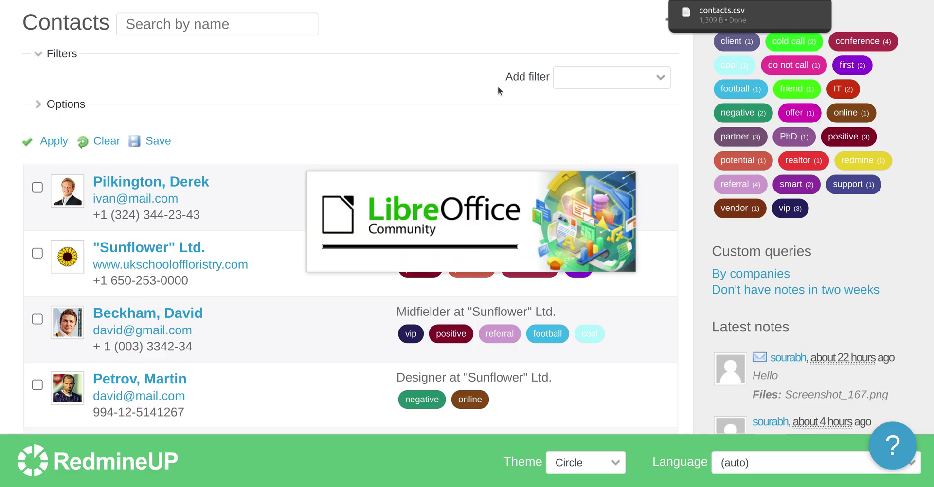
left_click(624, 390)
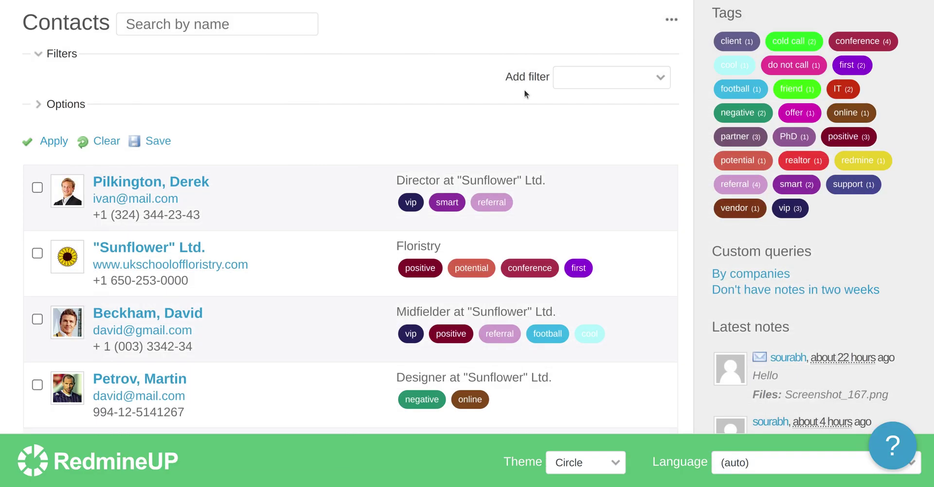
Step: Set the contact list style back to Table and apply the change
left_click(60, 105)
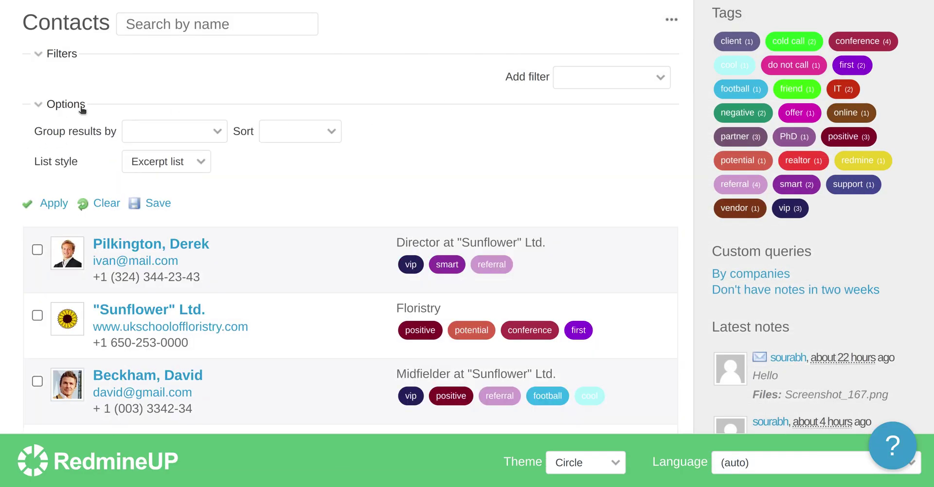
left_click(159, 168)
left_click(146, 196)
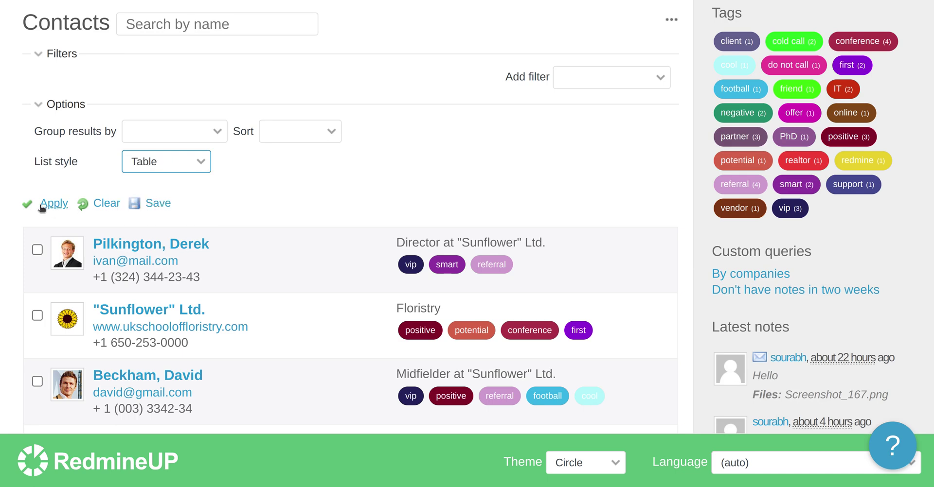
scroll(337, 284, "down", 1)
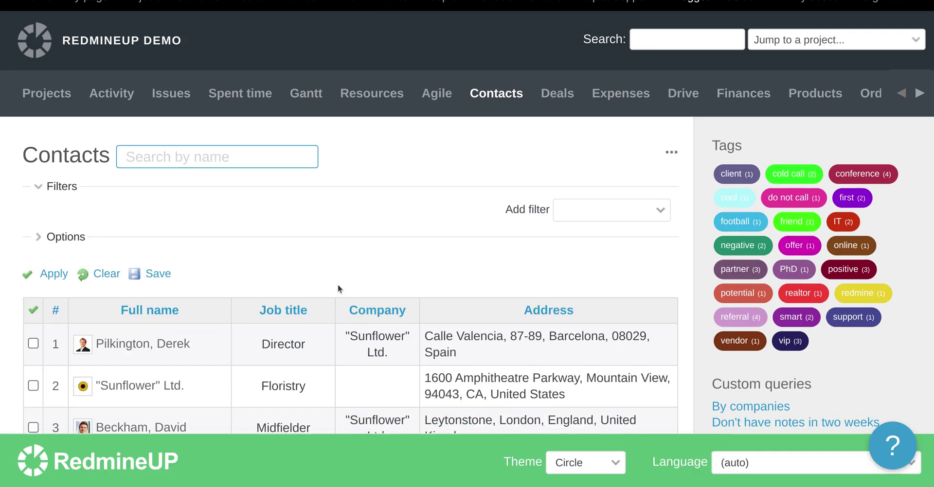
Step: Add First name, Last name, Middle Name, Phone, Email, Street 1, Street 2, City, State and ZIP to the selected columns of the contact table
scroll(338, 284, "down", 2)
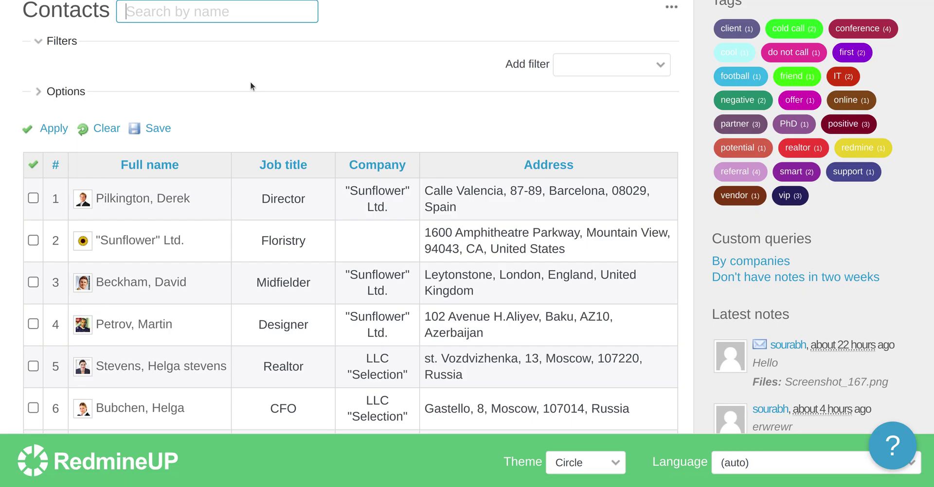
scroll(238, 108, "up", 2)
scroll(237, 116, "up", 3)
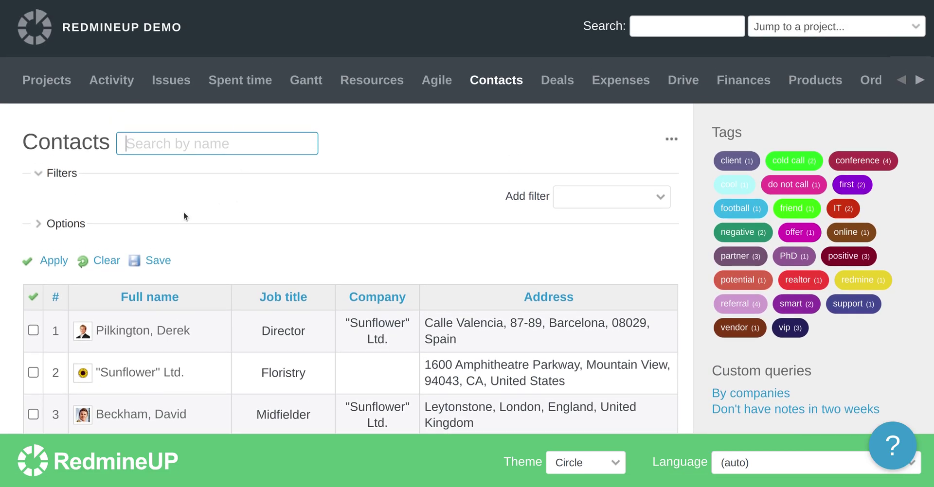
left_click(66, 226)
scroll(71, 243, "down", 1)
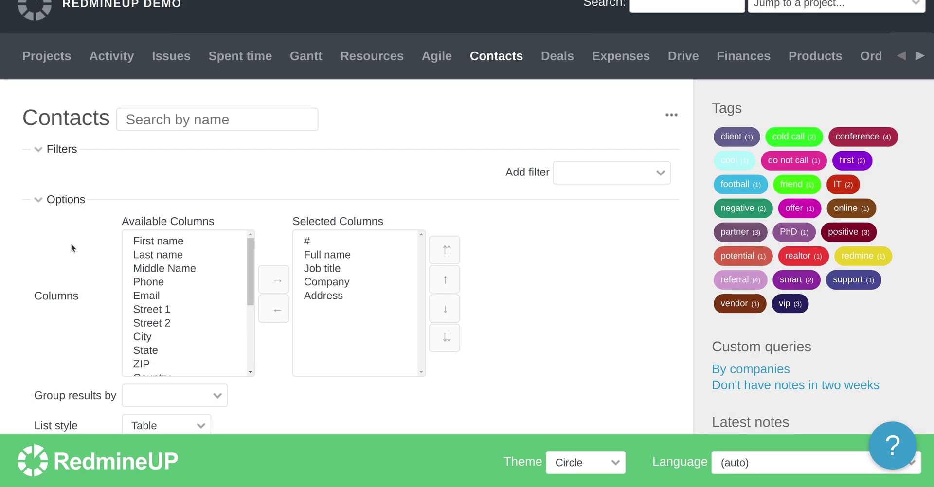
left_click(185, 247)
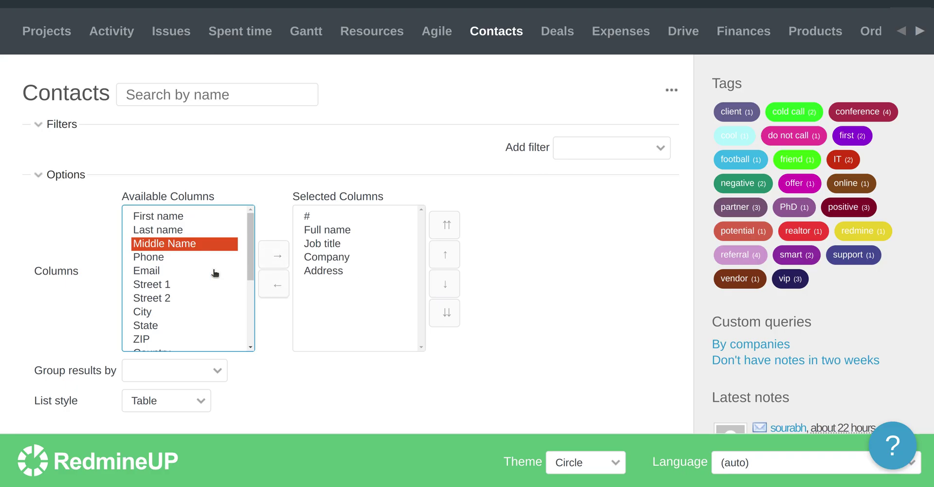
left_click(203, 222)
left_click_drag(203, 223, 169, 339)
left_click(273, 251)
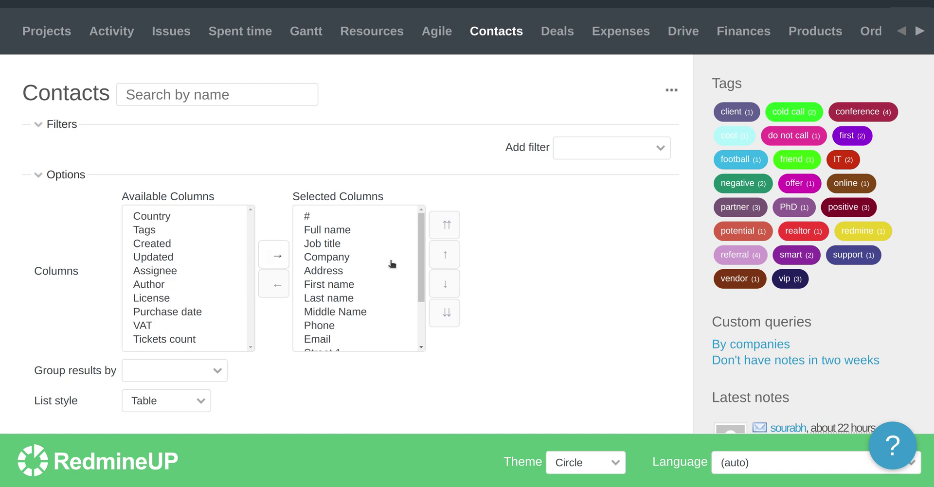
Step: Add Country, Tags, Created, Updated, Assignee and Author to the selected columns
left_click(167, 272)
left_click_drag(167, 272, 157, 222)
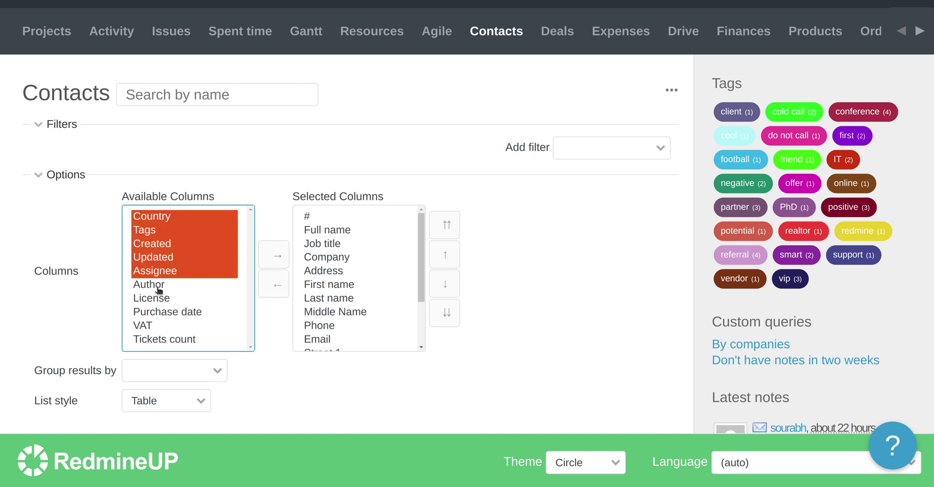
left_click(158, 291, "ctrl")
left_click(277, 258)
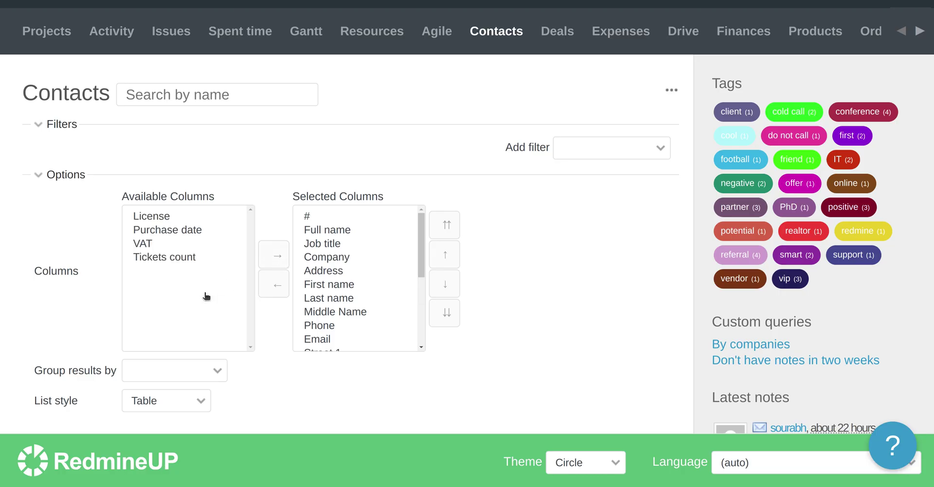
Step: Add License, Purchase date, VAT and Tickets count to the selected columns and apply the full column set to the contact table
left_click(175, 258)
left_click(157, 242, "ctrl")
left_click(162, 223, "ctrl")
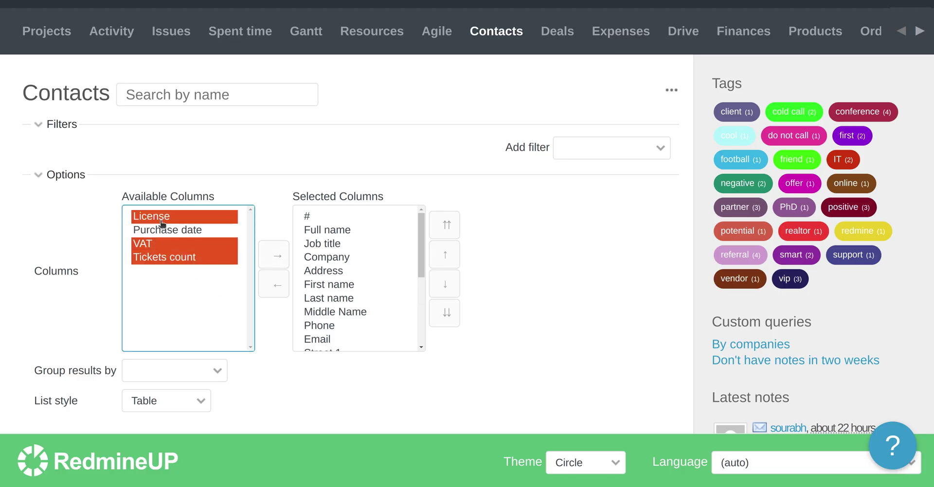
left_click(165, 230, "ctrl")
left_click(277, 255)
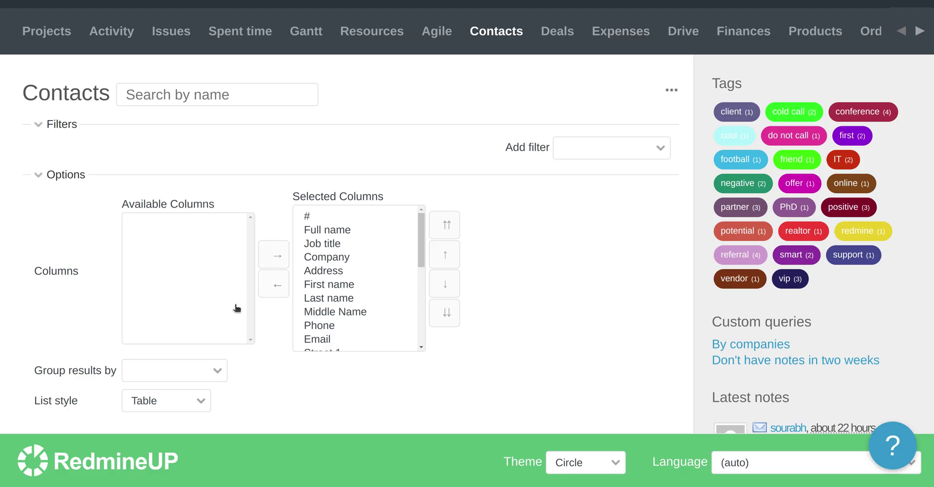
scroll(237, 308, "down", 2)
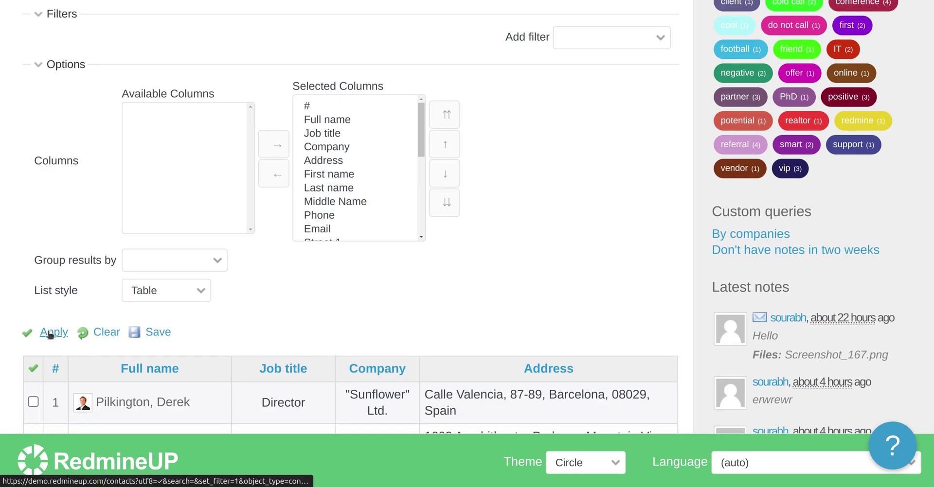
left_click(51, 333)
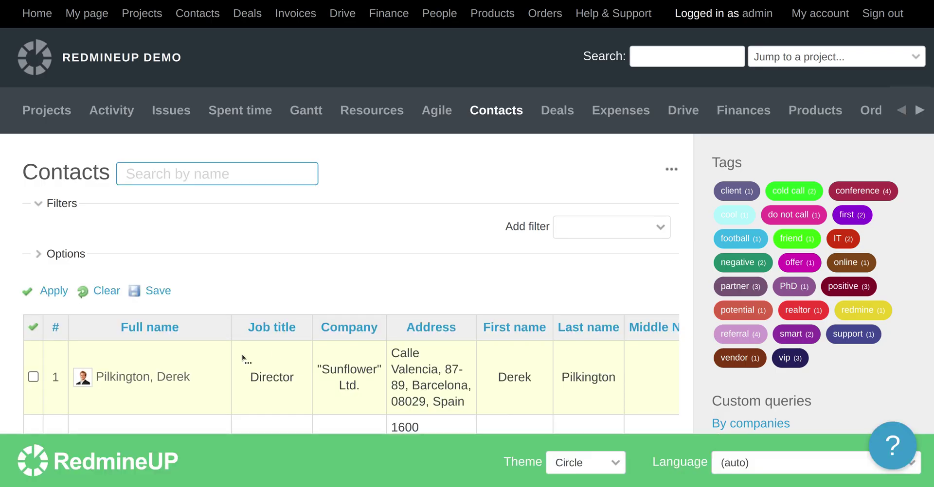
Step: Examine the rows and all added columns of the expanded contact table, including the export formats offered below it
scroll(244, 360, "down", 3)
scroll(244, 360, "down", 20)
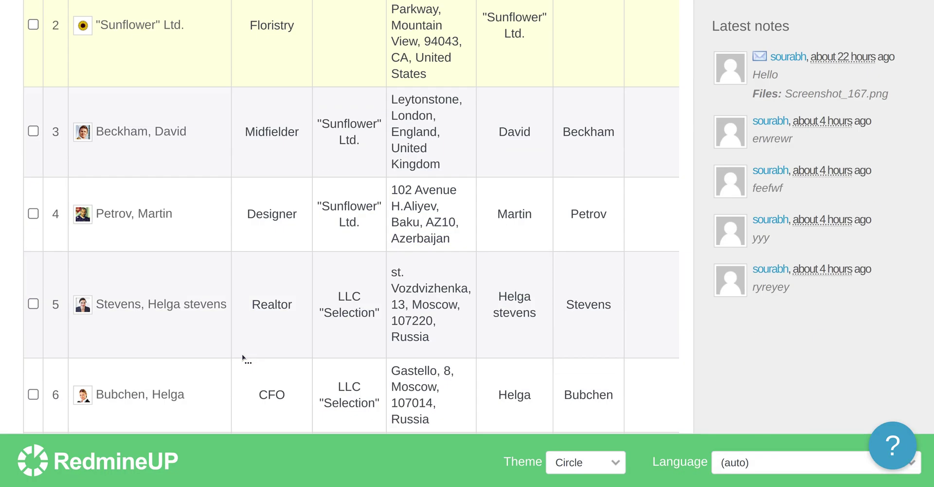
scroll(245, 360, "down", 3)
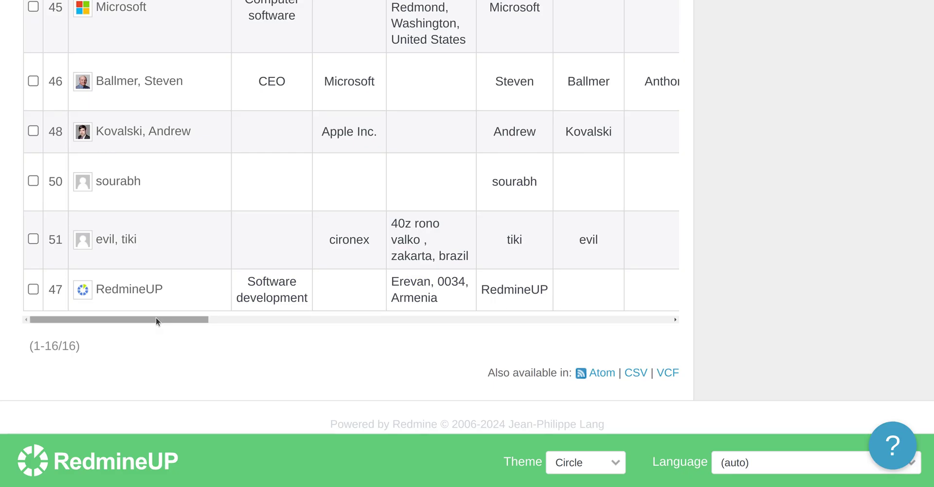
scroll(288, 231, "right", 10)
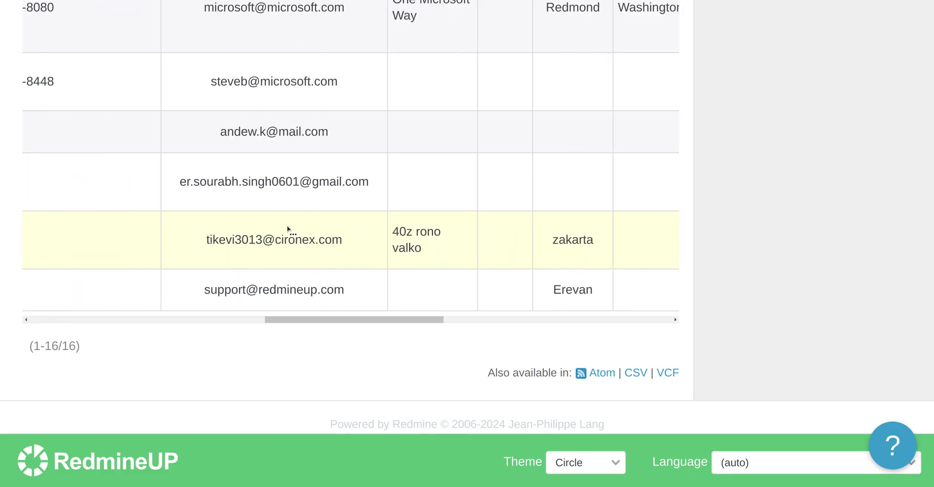
scroll(329, 226, "left", 10)
scroll(329, 229, "right", 20)
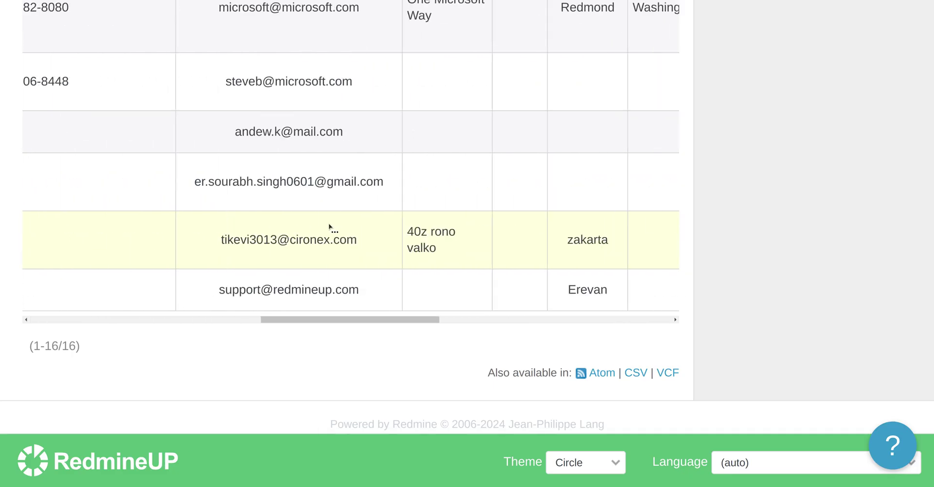
scroll(325, 213, "right", 3)
scroll(325, 212, "left", 10)
scroll(325, 213, "right", 10)
scroll(297, 189, "left", 15)
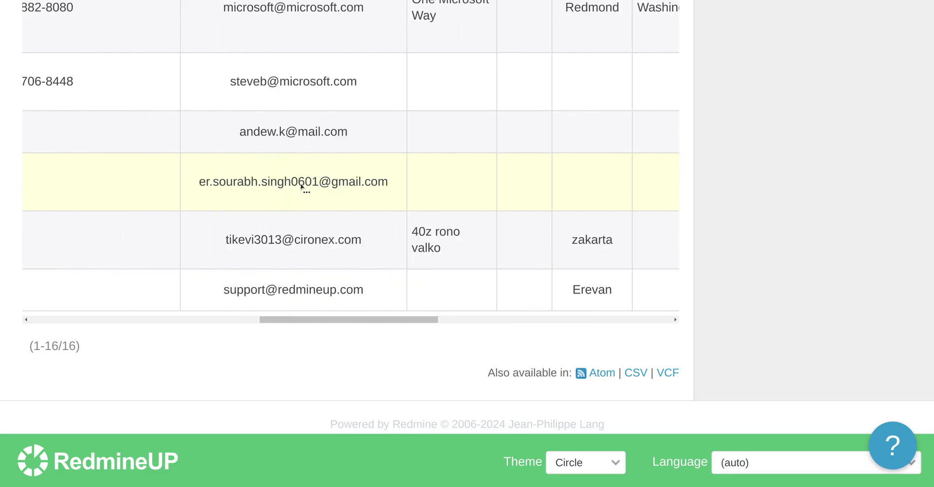
scroll(195, 173, "left", 2)
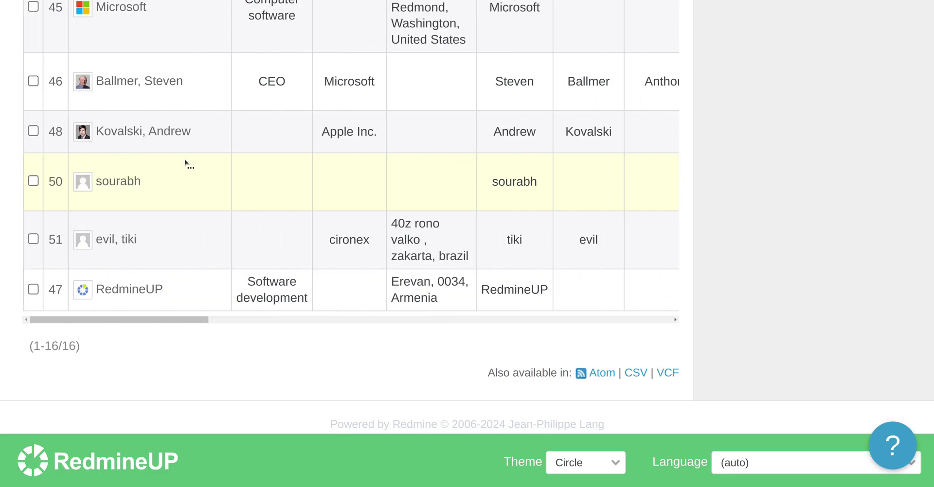
scroll(188, 163, "up", 15)
scroll(186, 162, "up", 10)
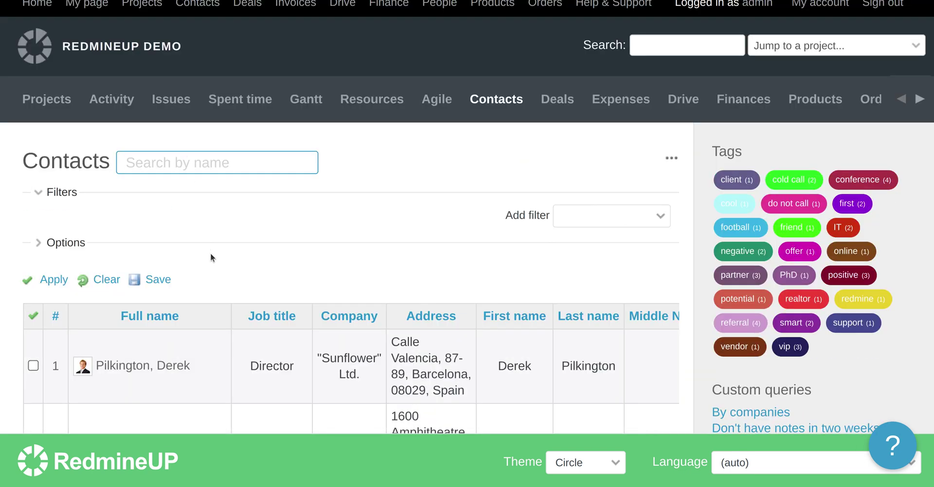
Step: Save the current contact table as a new custom query named "All columns contacts list", visible to me only and for all projects
left_click(158, 280)
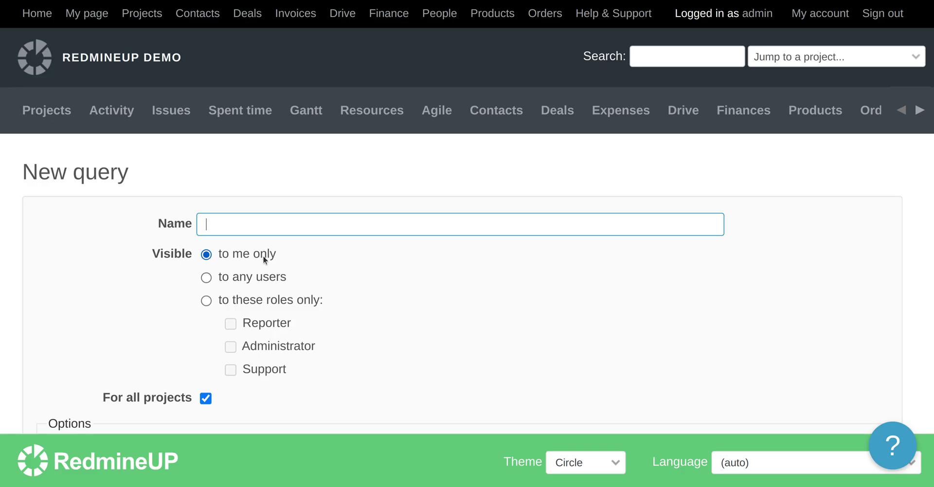
scroll(256, 349, "down", 2)
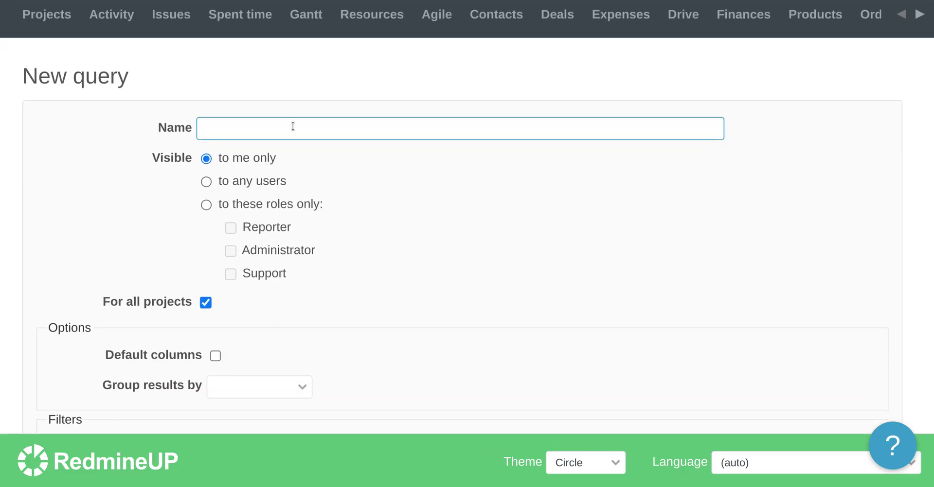
left_click(293, 126)
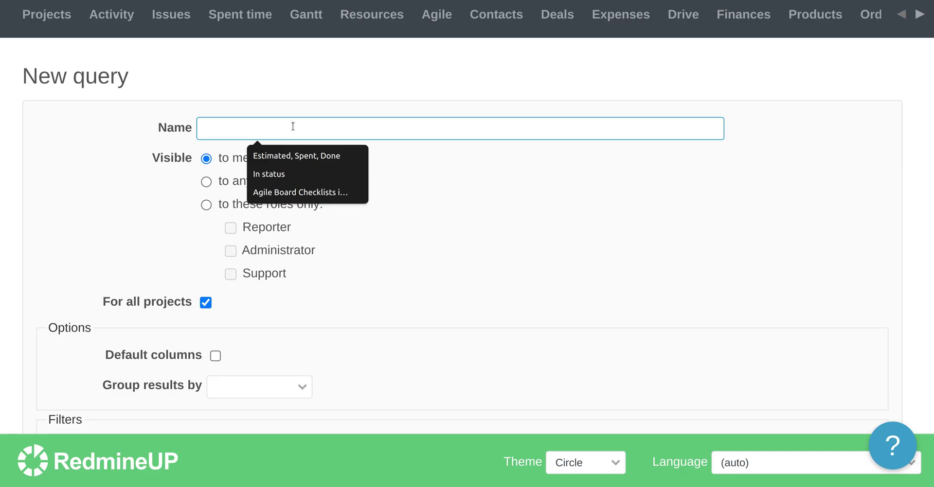
type("Al")
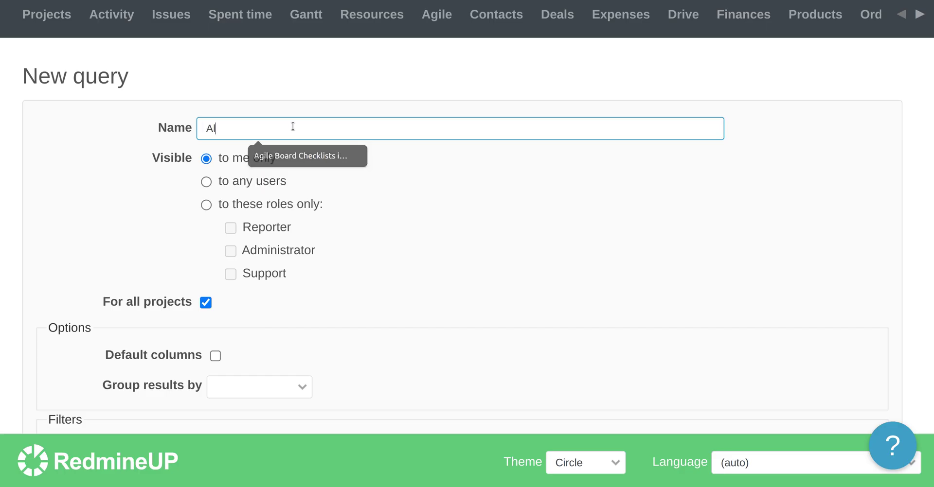
type("l columns contacts list")
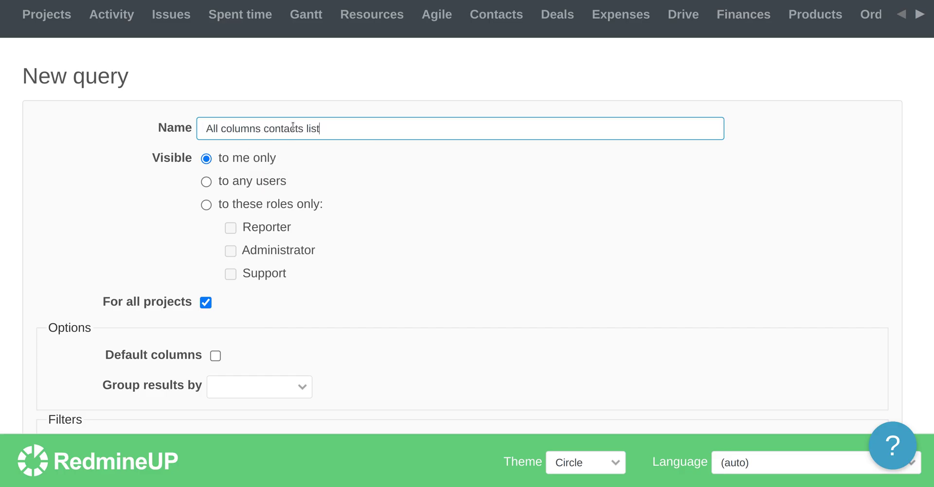
scroll(303, 239, "down", 1)
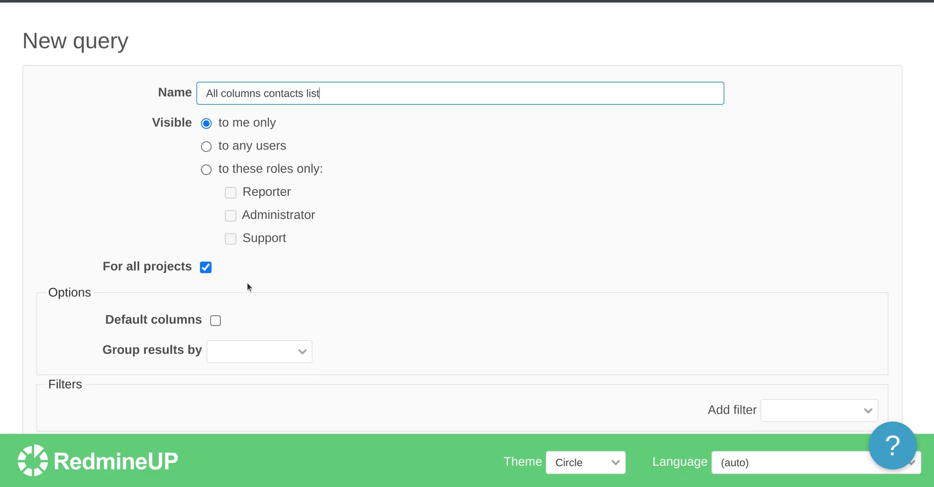
scroll(235, 294, "down", 3)
scroll(235, 294, "down", 5)
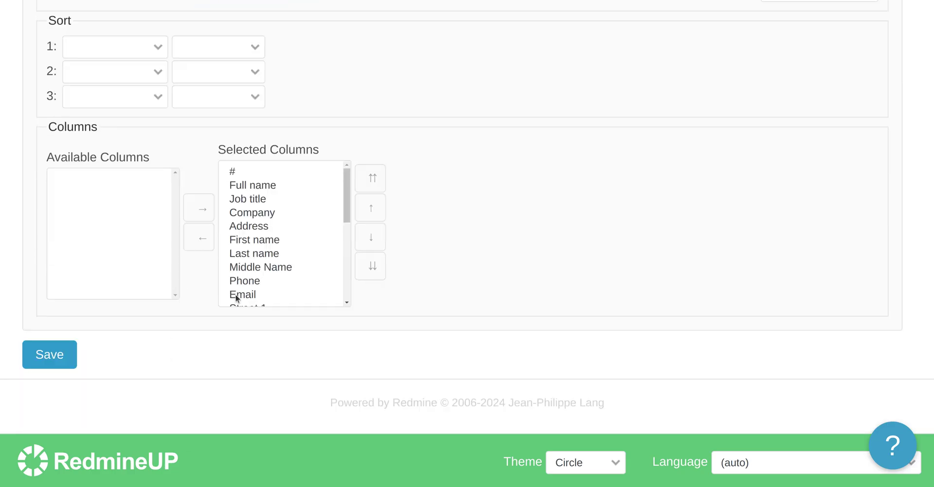
left_click(56, 358)
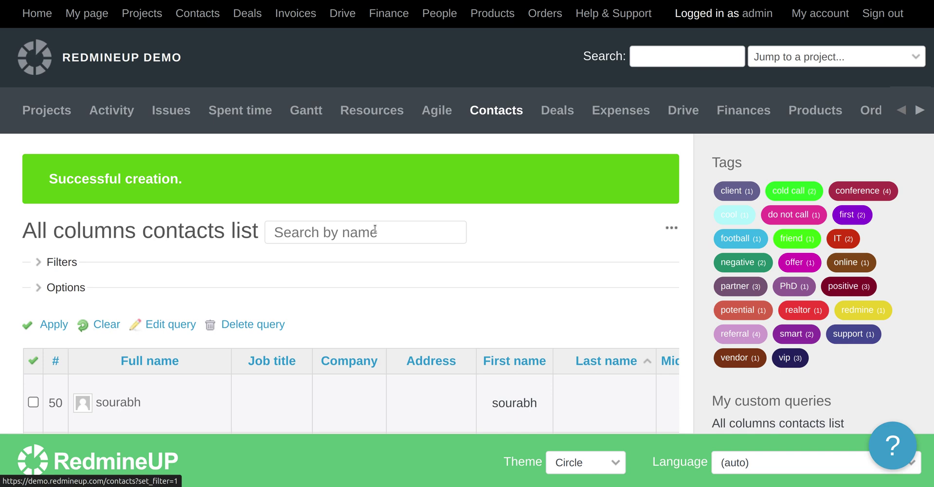
Step: Clear the active query to return to the default contact list and look over its rows and saved custom queries
left_click(104, 325)
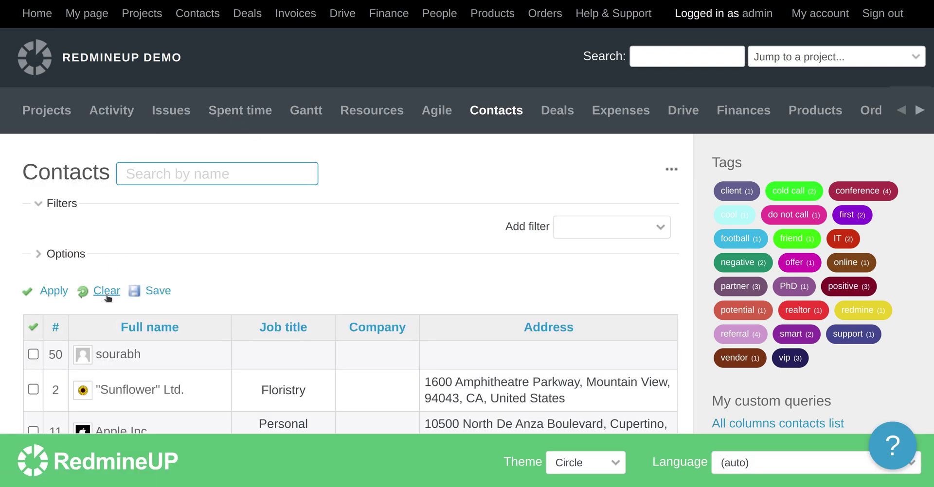
scroll(106, 298, "down", 5)
scroll(104, 354, "up", 5)
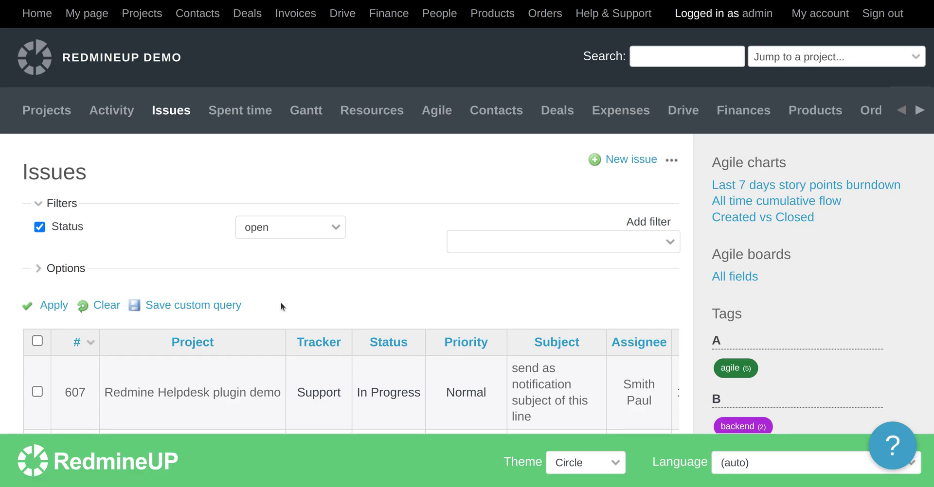
scroll(407, 234, "down", 3)
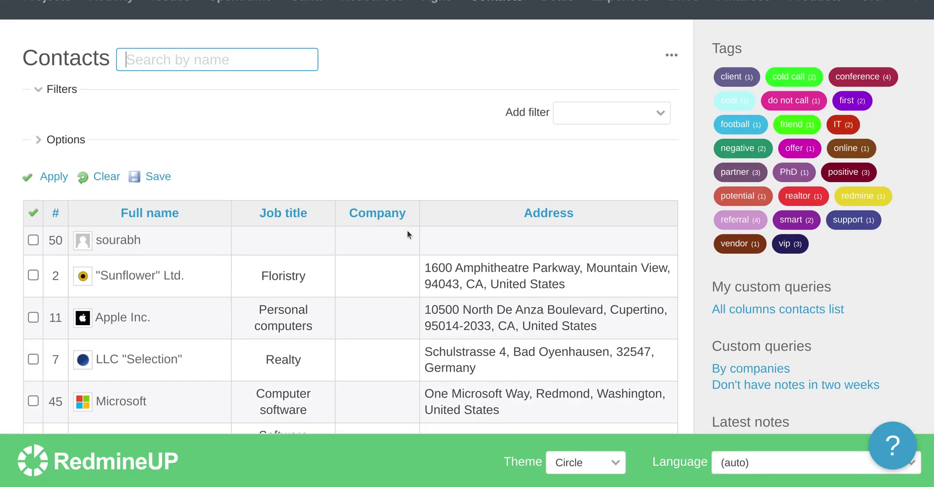
scroll(407, 234, "down", 4)
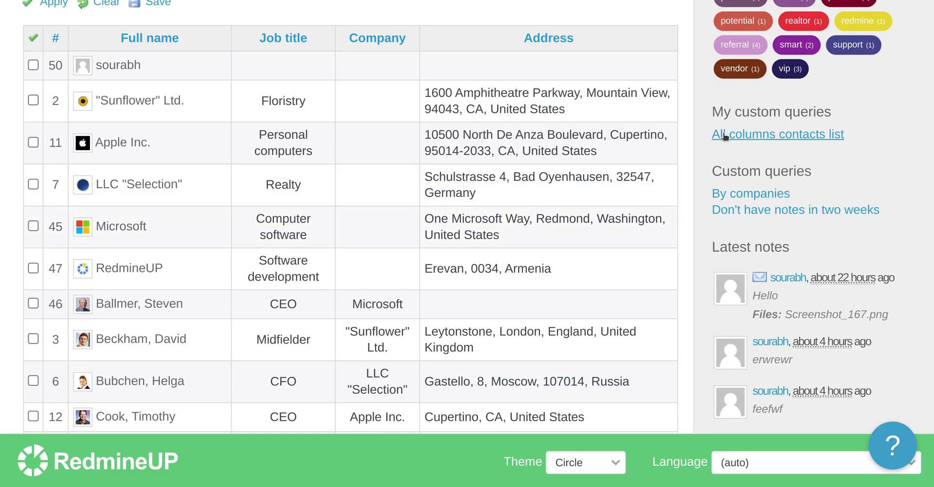
scroll(568, 269, "down", 6)
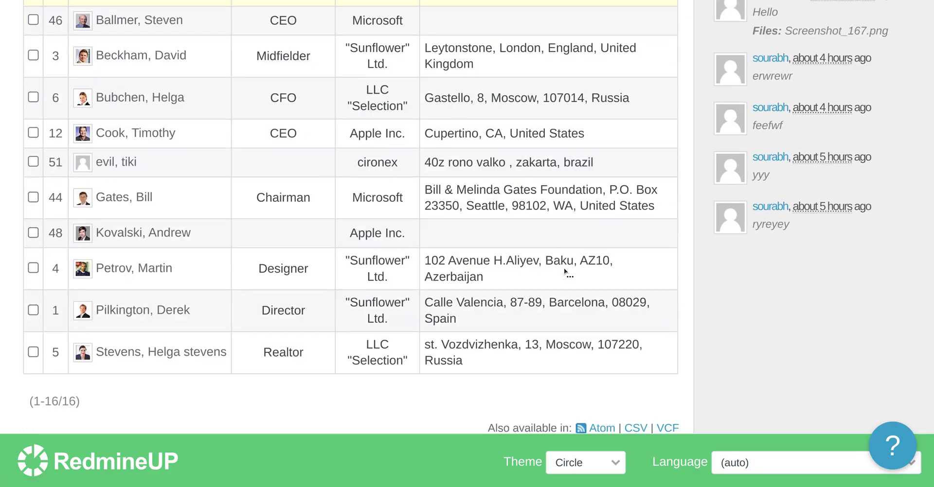
scroll(477, 247, "up", 8)
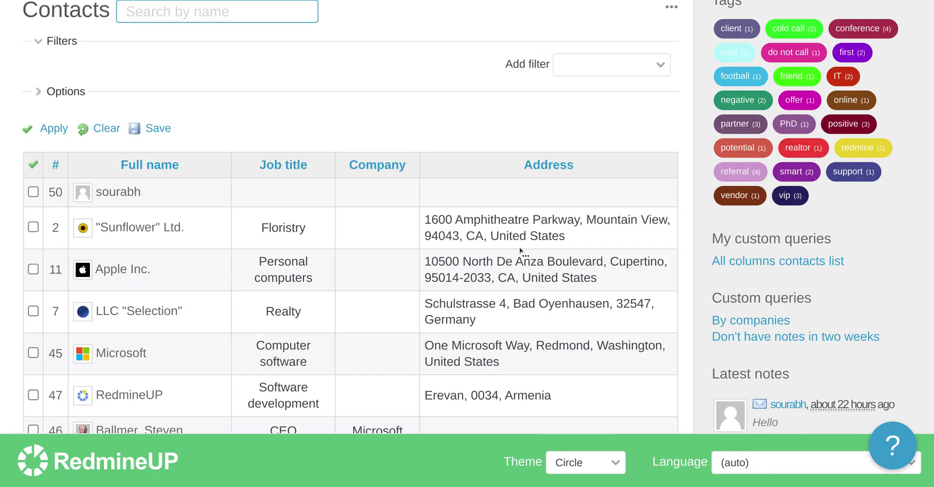
Step: Load the saved "All columns contacts list" query and review its table through to the last columns and rows
left_click(792, 271)
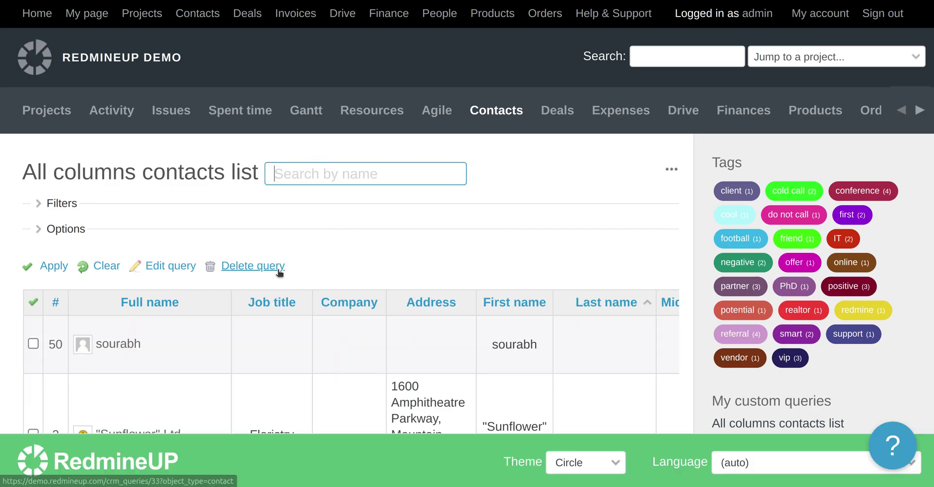
scroll(278, 273, "down", 20)
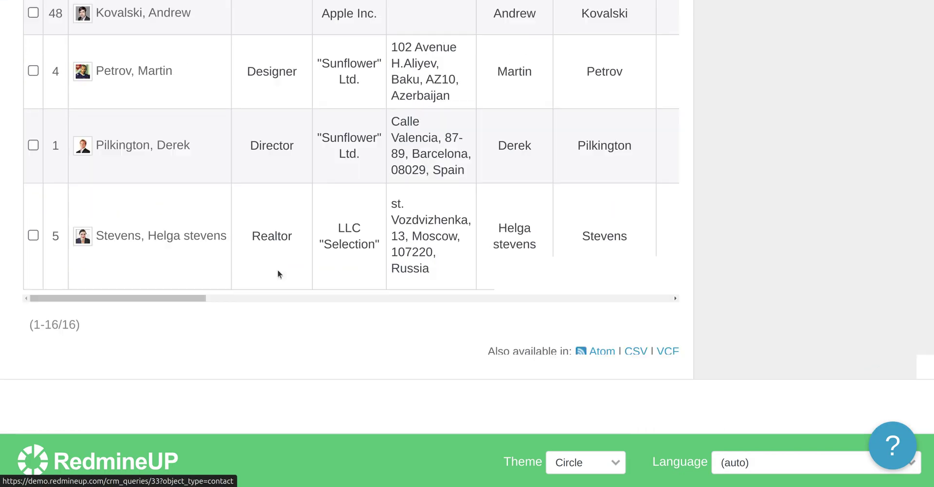
scroll(265, 239, "right", 10)
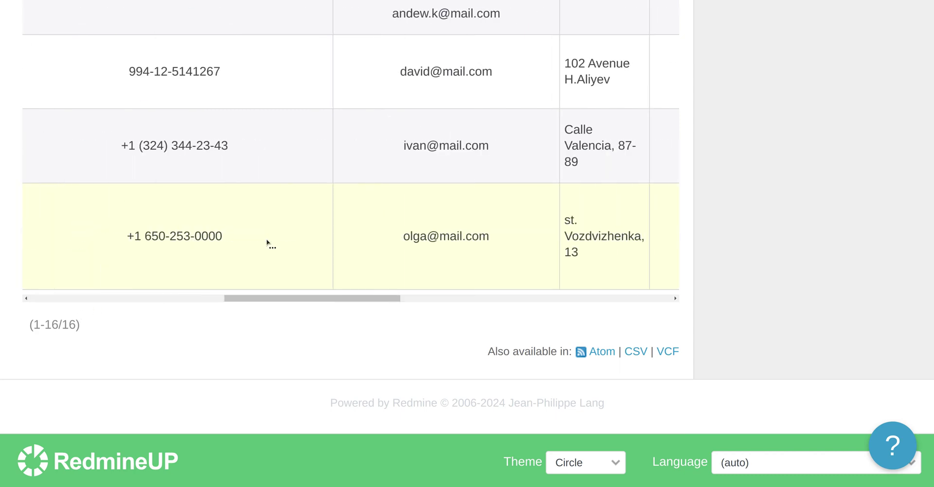
scroll(283, 207, "up", 20)
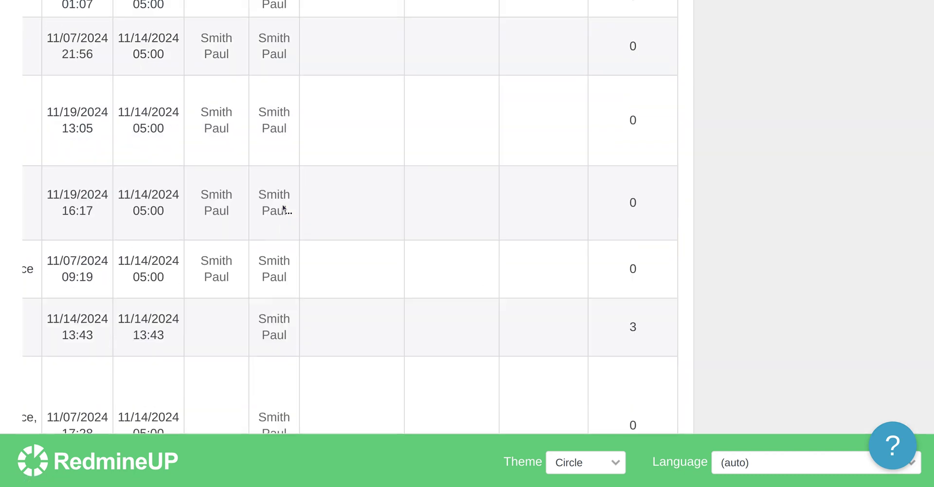
scroll(282, 206, "down", 20)
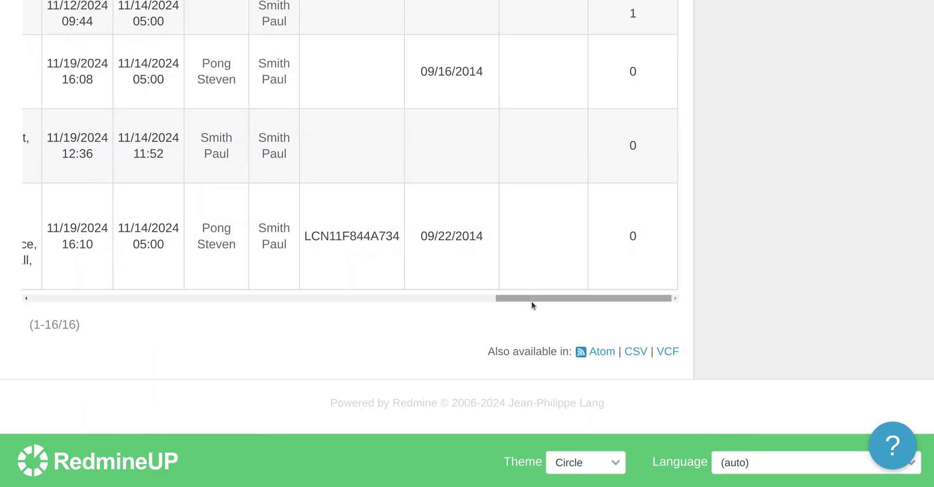
Step: Export the contacts to CSV with all columns, UTF-8 encoding and a comma as field separator
left_click(636, 352)
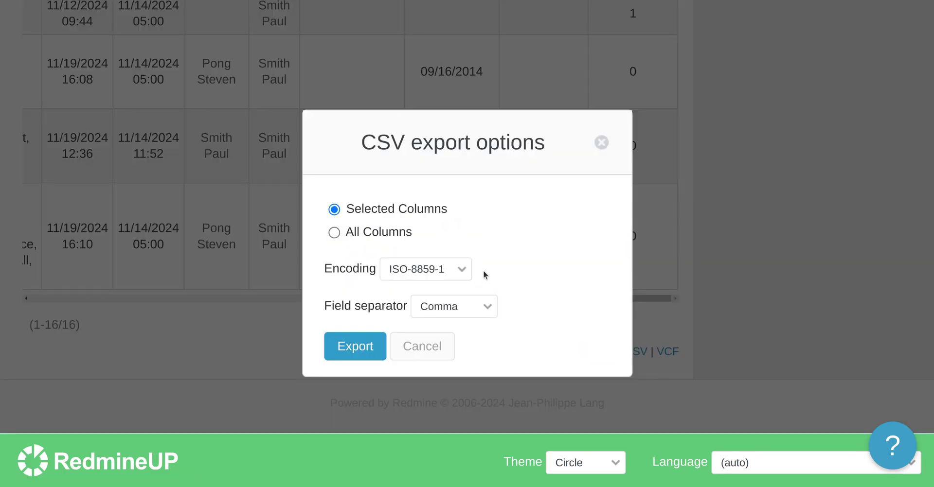
left_click(335, 234)
left_click(421, 276)
left_click(410, 306)
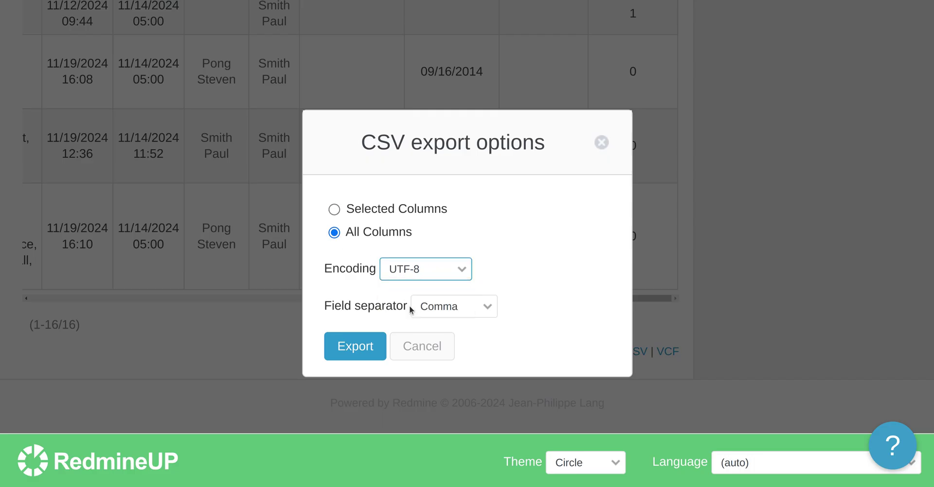
left_click(365, 347)
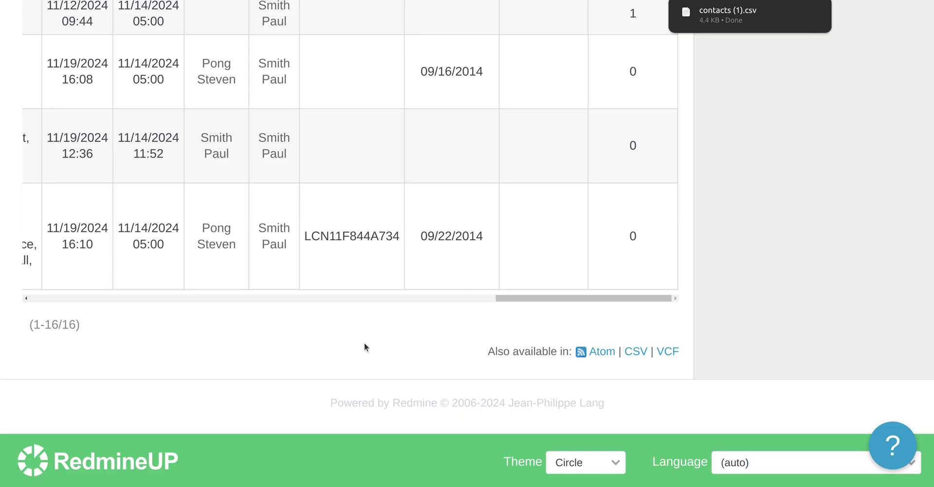
Step: Open the downloaded contacts (1).csv in the spreadsheet program, using the Unicode (UTF-8) text import settings
mouse_move(726, 24)
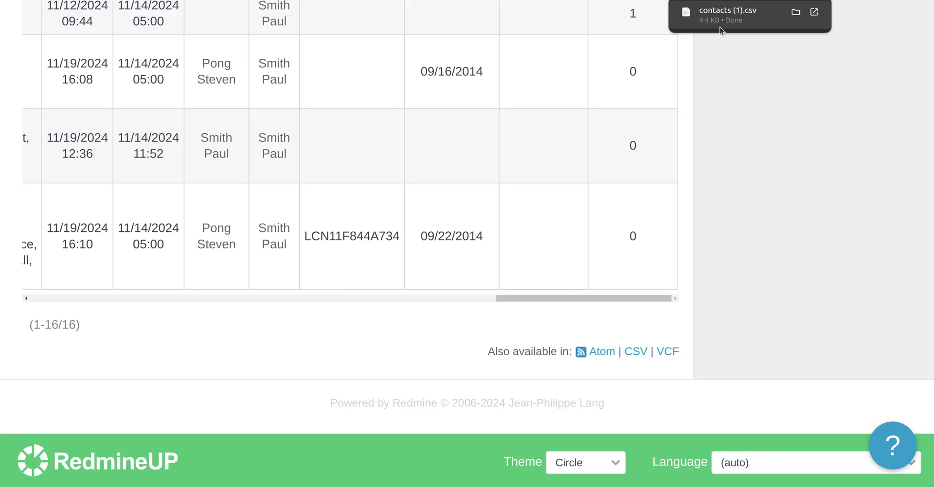
left_click(723, 26)
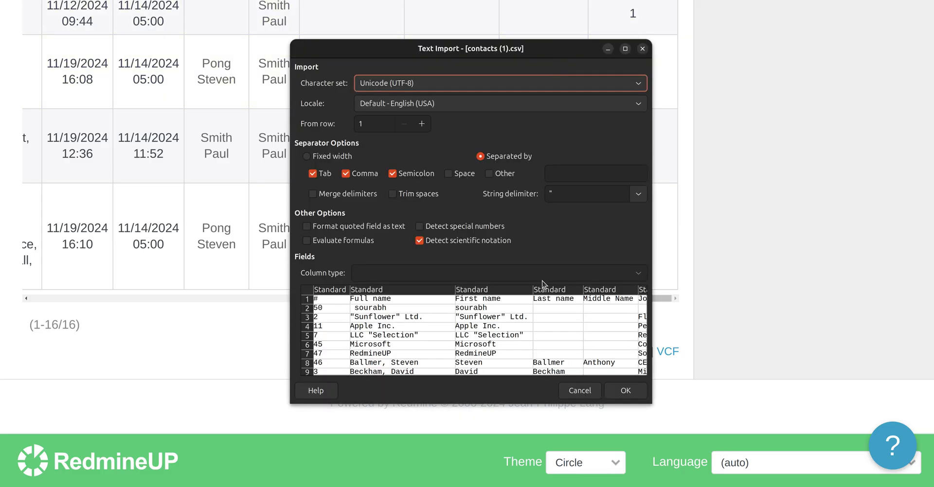
left_click(622, 396)
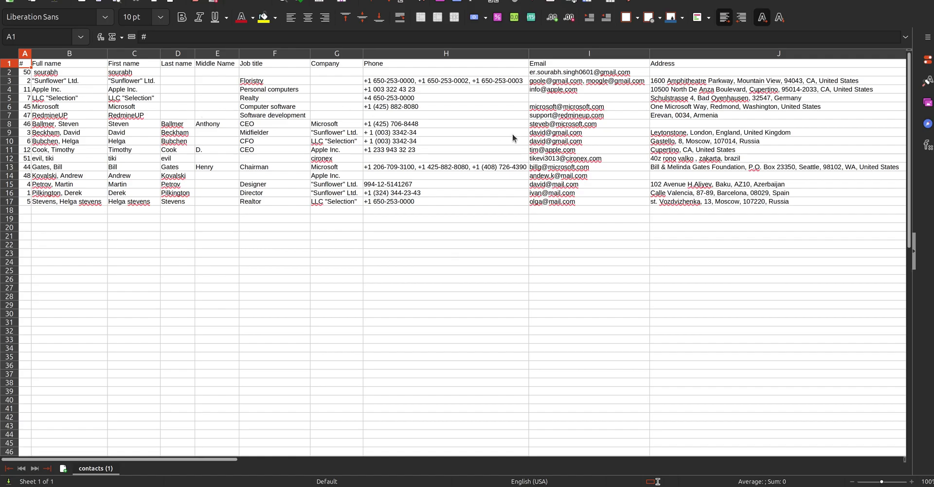
Step: Examine the exported contact rows in the spreadsheet across all columns, from the names through to Tickets count
scroll(512, 133, "right", 2)
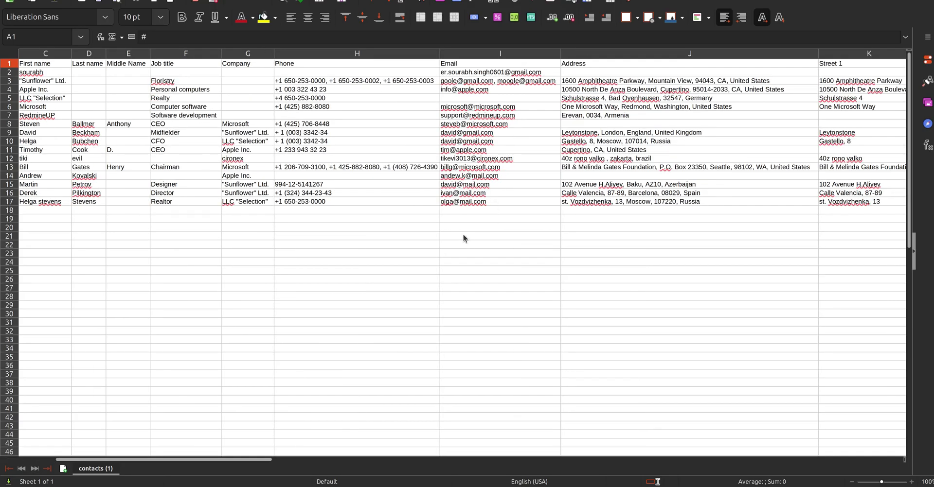
scroll(463, 235, "right", 4)
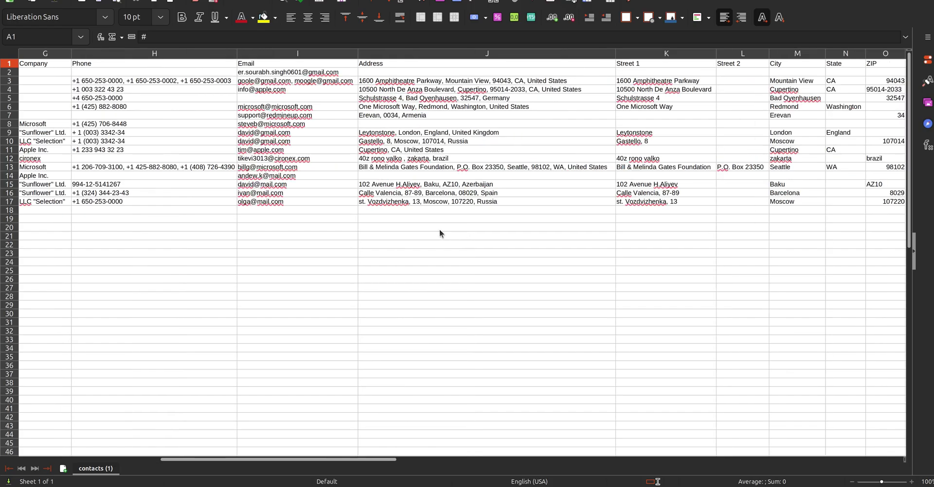
scroll(439, 229, "right", 4)
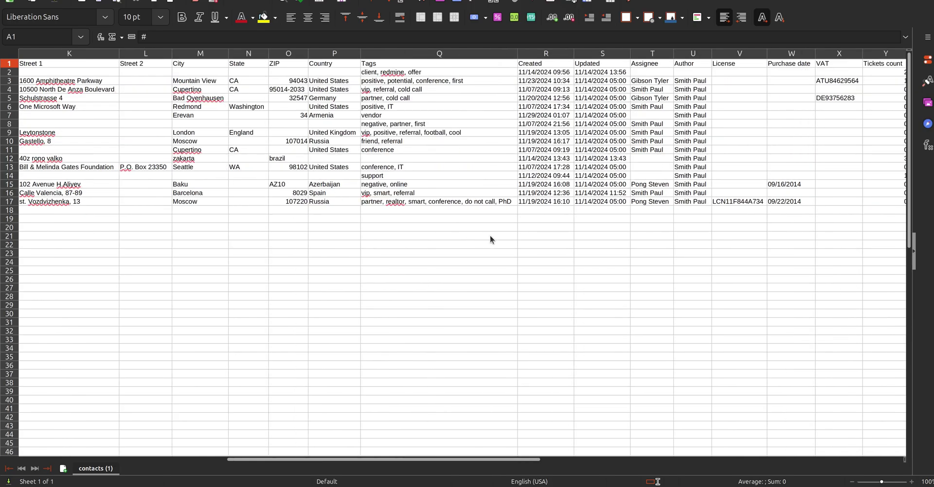
scroll(490, 235, "right", 4)
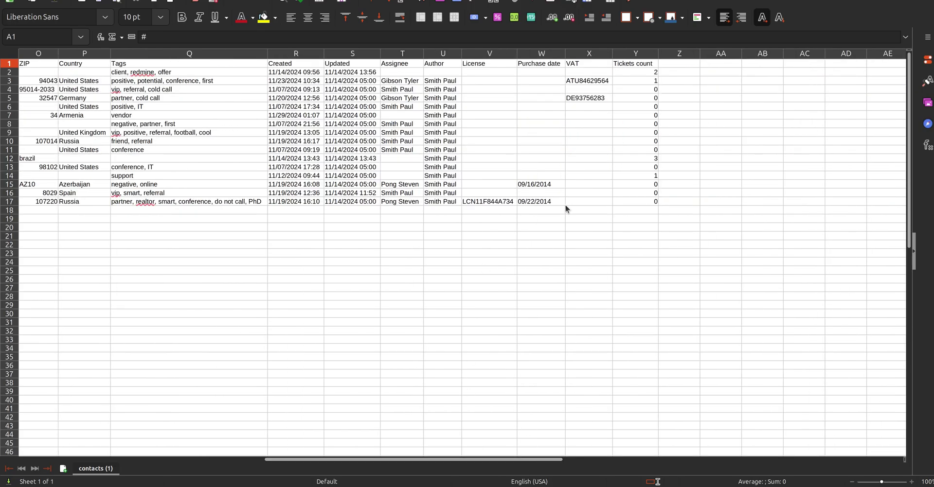
scroll(564, 208, "right", 2)
scroll(565, 209, "right", 2)
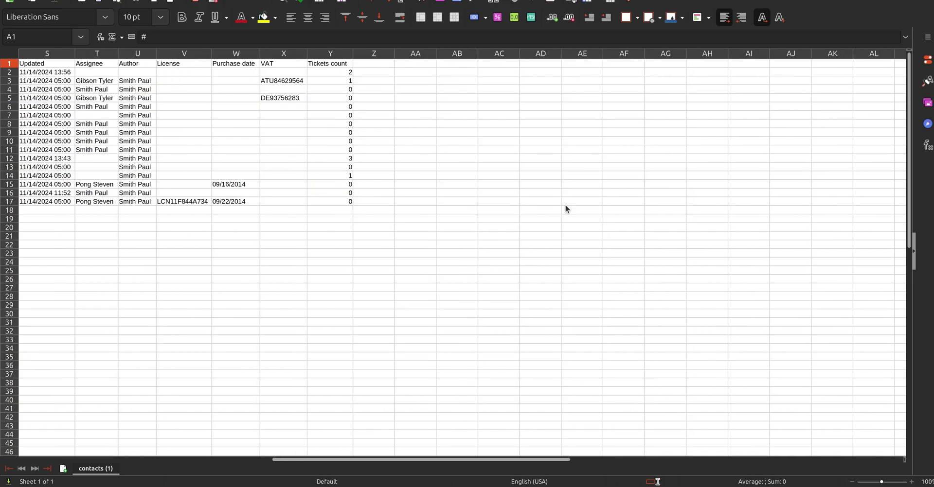
scroll(565, 208, "left", 4)
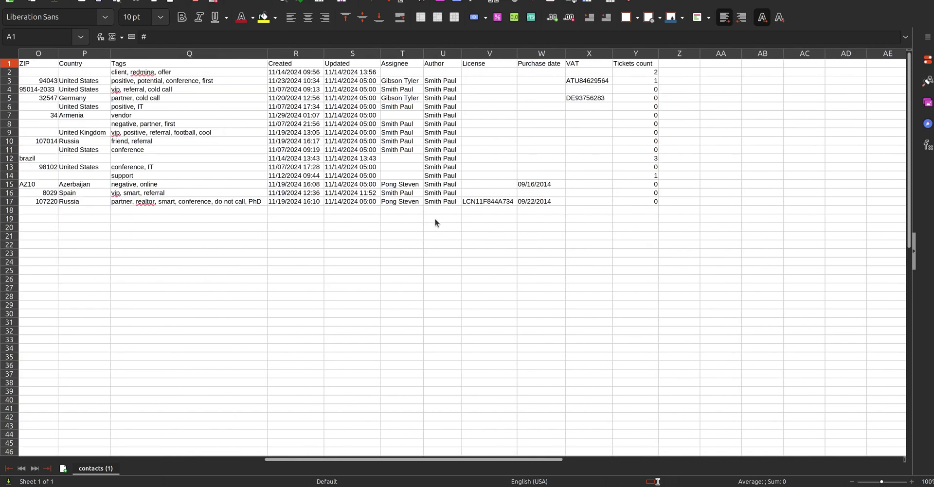
scroll(438, 221, "left", 2)
scroll(438, 224, "left", 7)
scroll(513, 237, "down", 1)
scroll(513, 237, "down", 1)
scroll(513, 237, "left", 4)
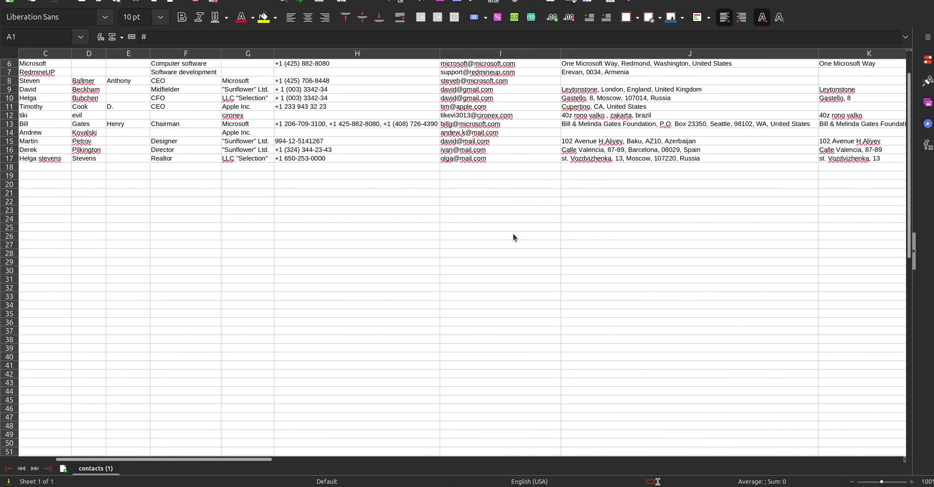